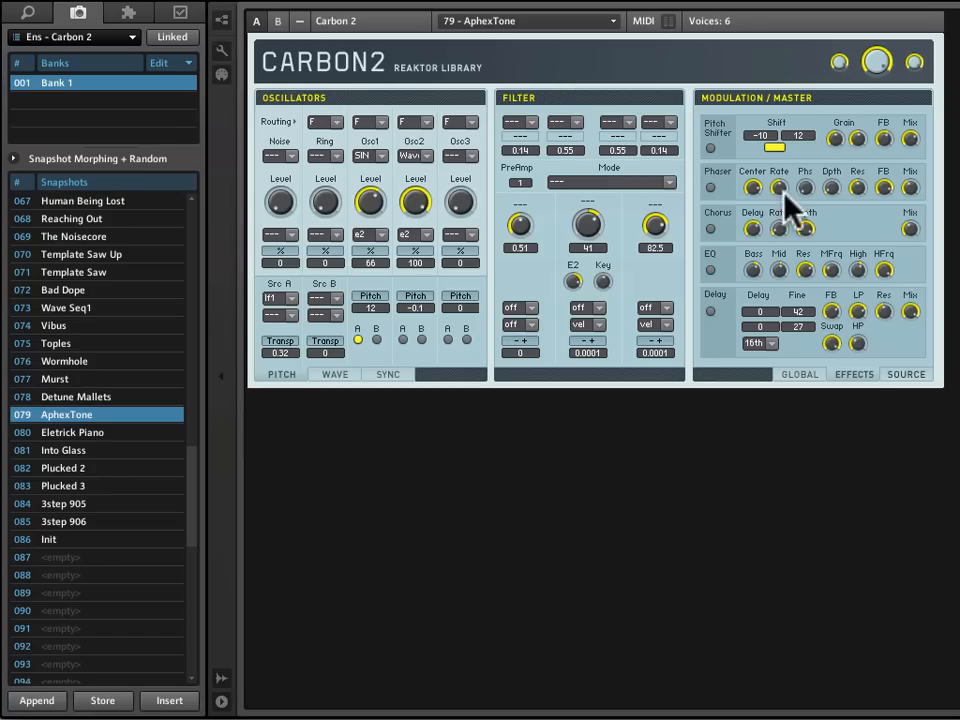
- Adjust the decay of envelope EG1 in the modulation sources
click(906, 372)
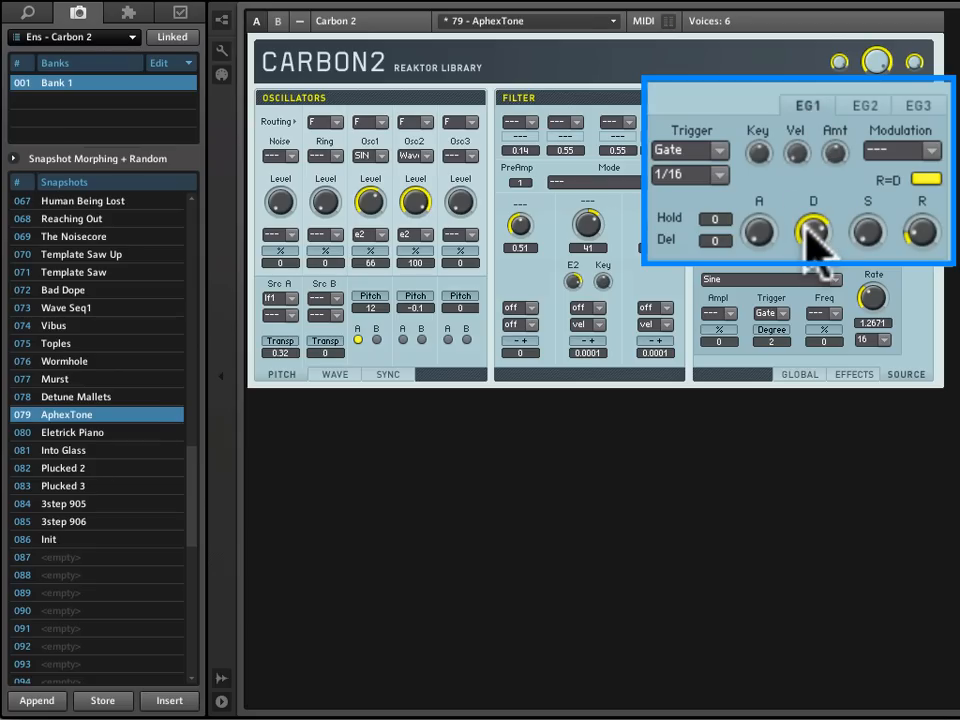
mouse_move(805, 235)
mouse_down()
mouse_move(800, 258)
mouse_move(800, 248)
mouse_up()
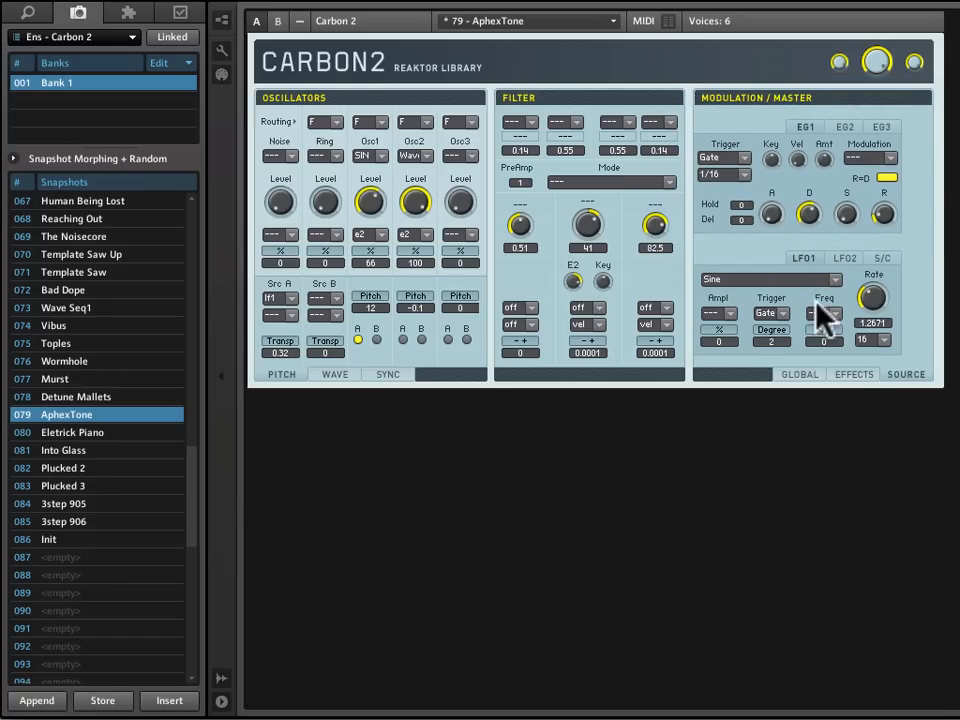
- Enable the delay effect, set its delay times to 5 and 3 with both fine values at 0, and adjust its mix and swap amounts
click(855, 384)
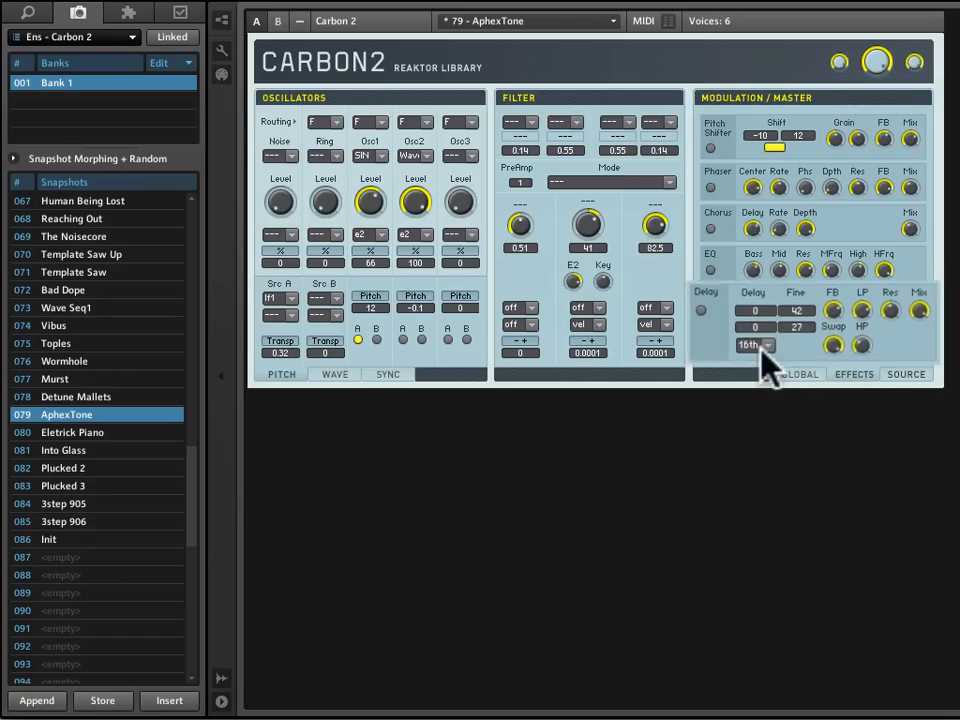
click(685, 308)
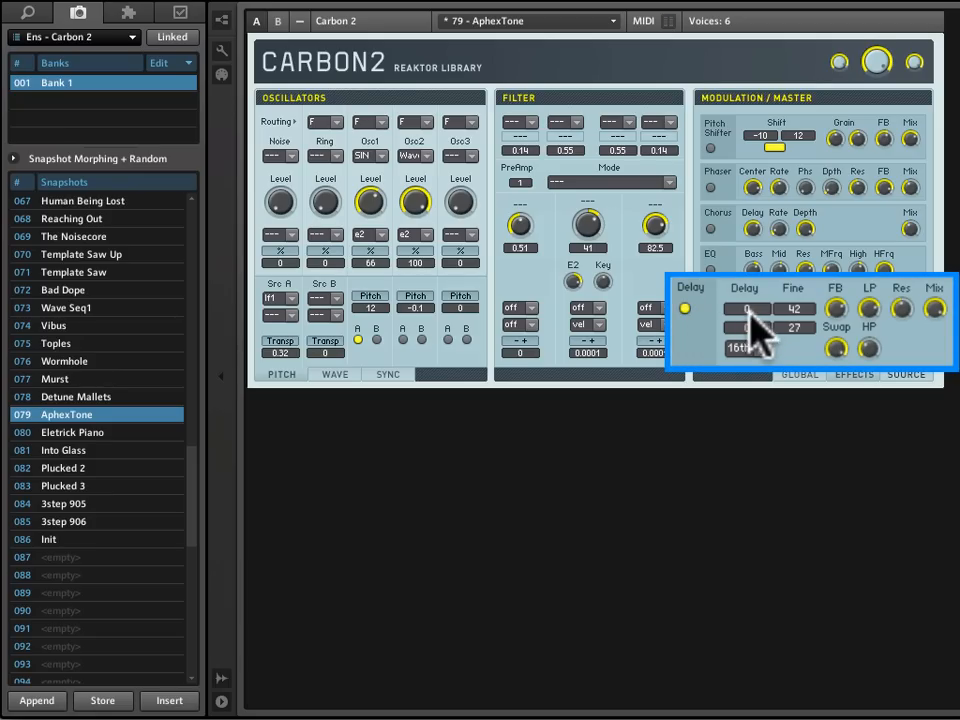
mouse_move(755, 308)
mouse_down()
mouse_move(764, 270)
mouse_move(771, 279)
mouse_move(752, 309)
mouse_move(758, 319)
mouse_move(761, 292)
mouse_move(804, 308)
mouse_move(813, 371)
mouse_move(799, 364)
mouse_up()
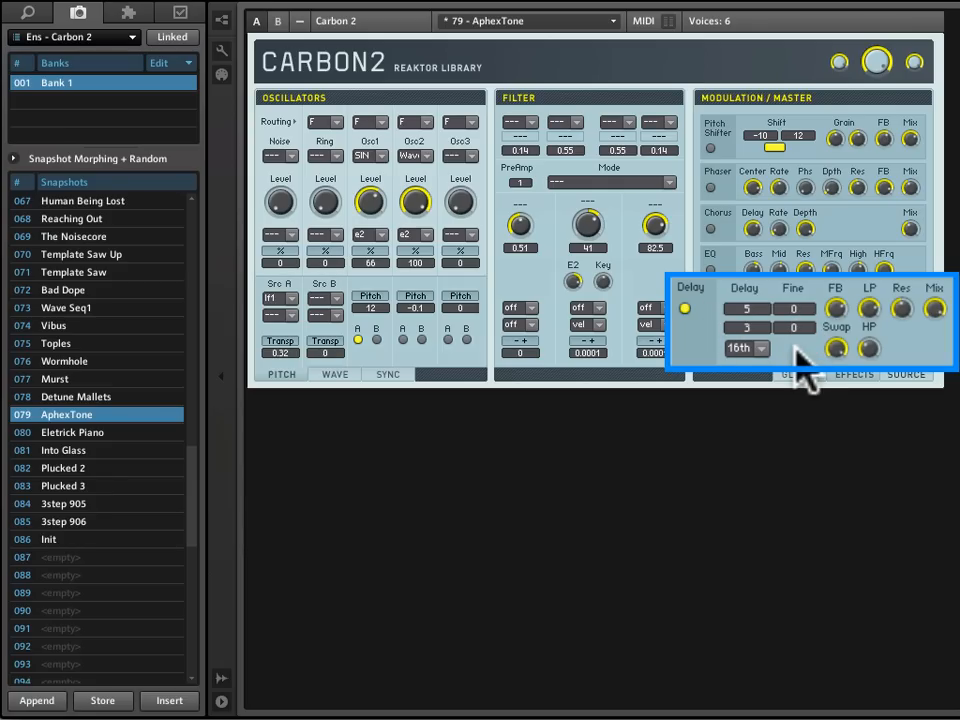
click(937, 310)
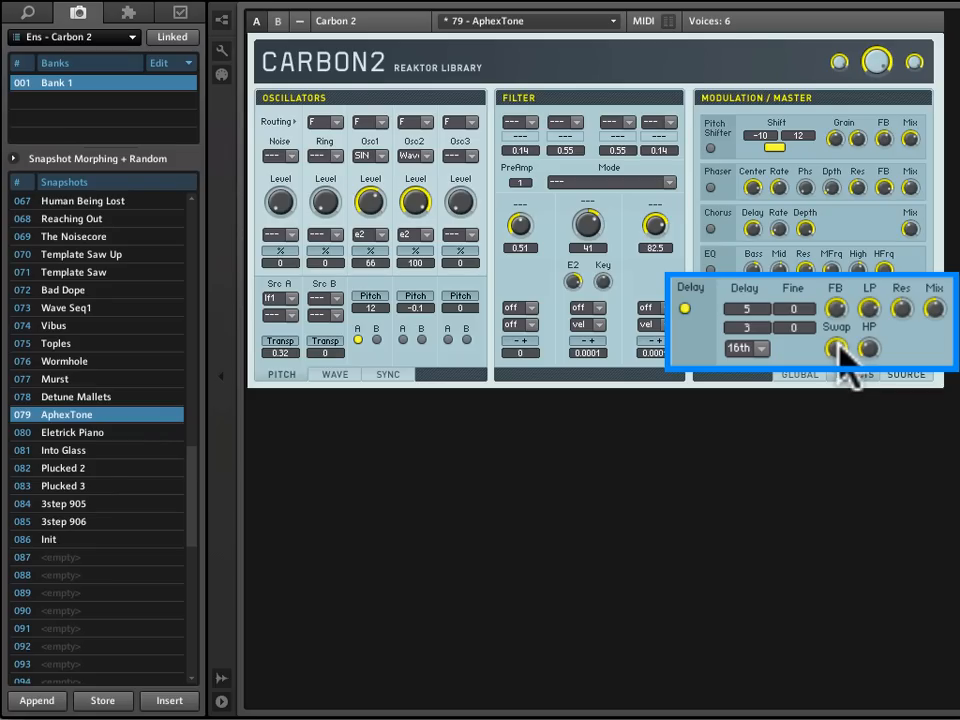
drag(840, 346, 840, 388)
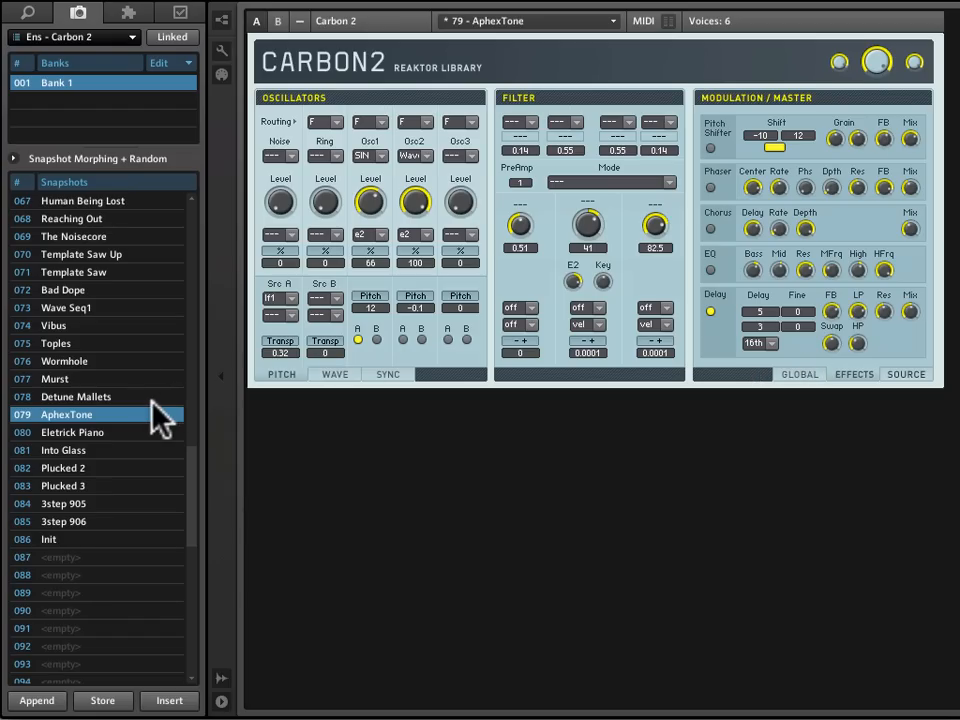
- Append the edited sound as a new snapshot in slot 087 and name it AphexTone (Delay)
click(37, 702)
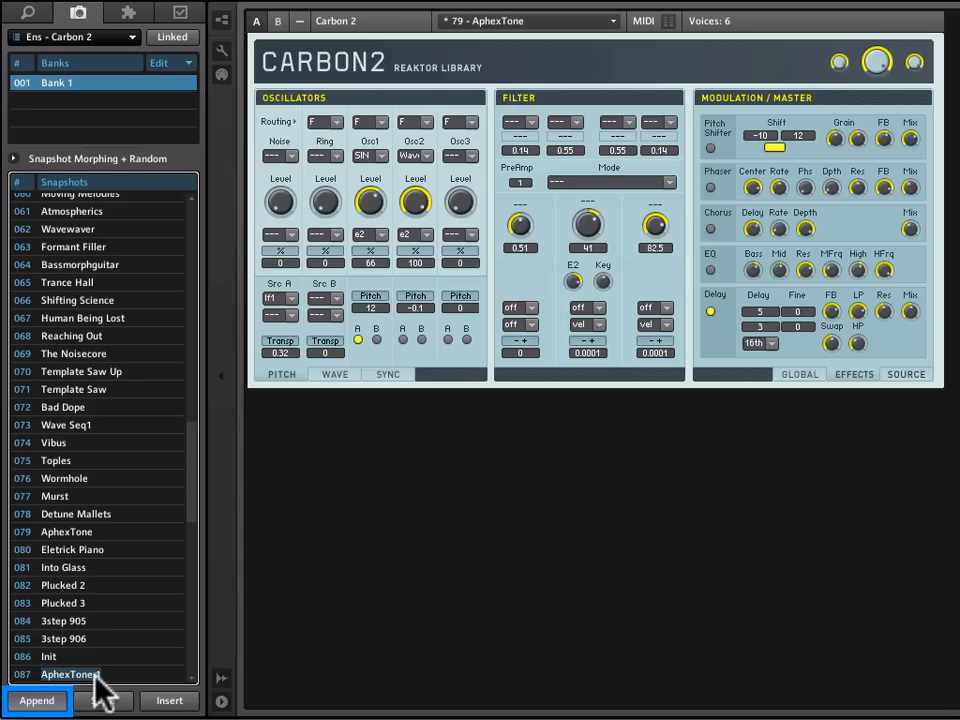
key(Return)
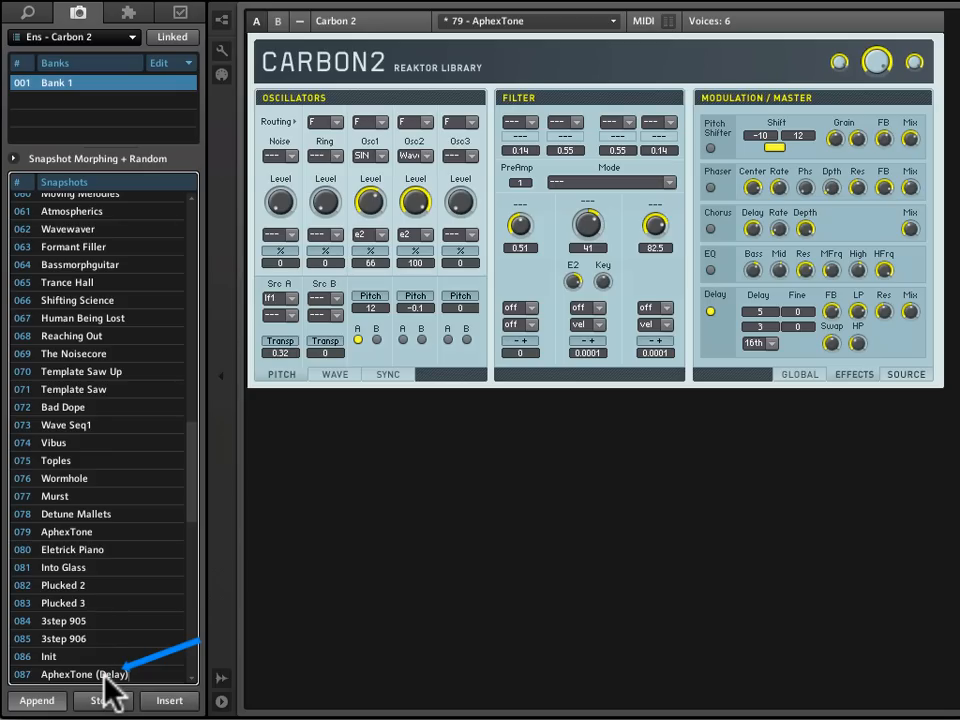
click(40, 700)
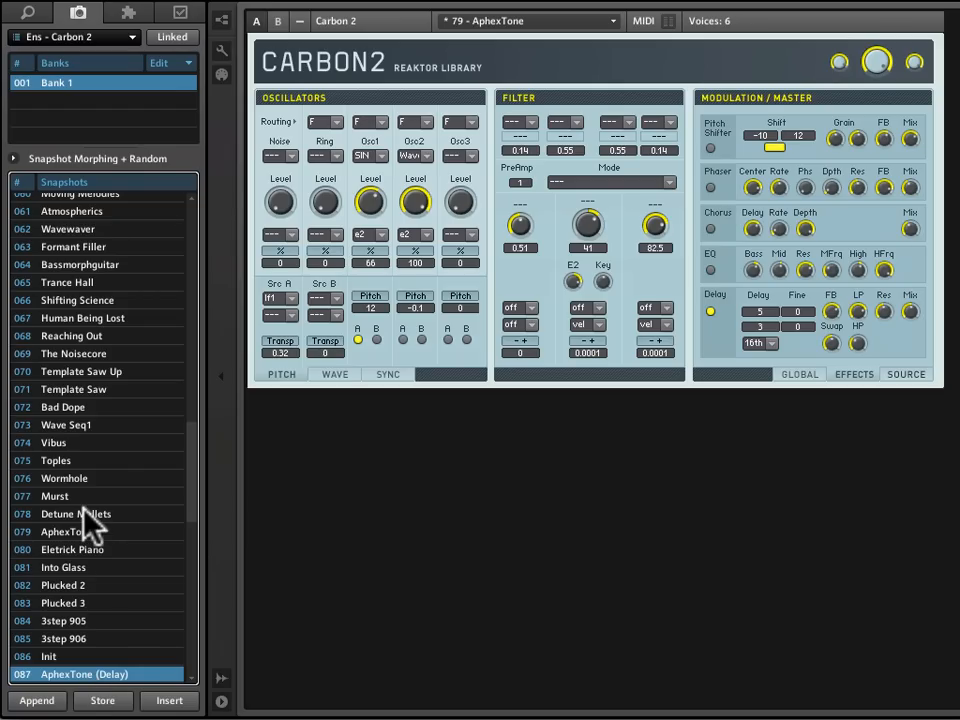
- Compare the original AphexTone snapshot with AphexTone (Delay), and store the current sound in slot 087
click(80, 538)
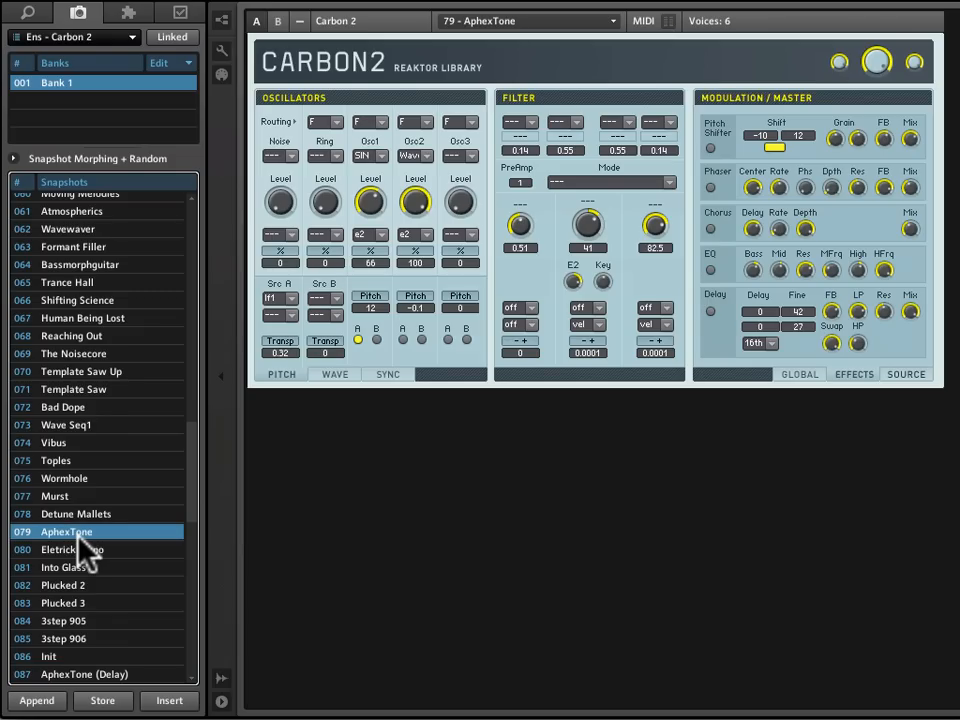
click(80, 672)
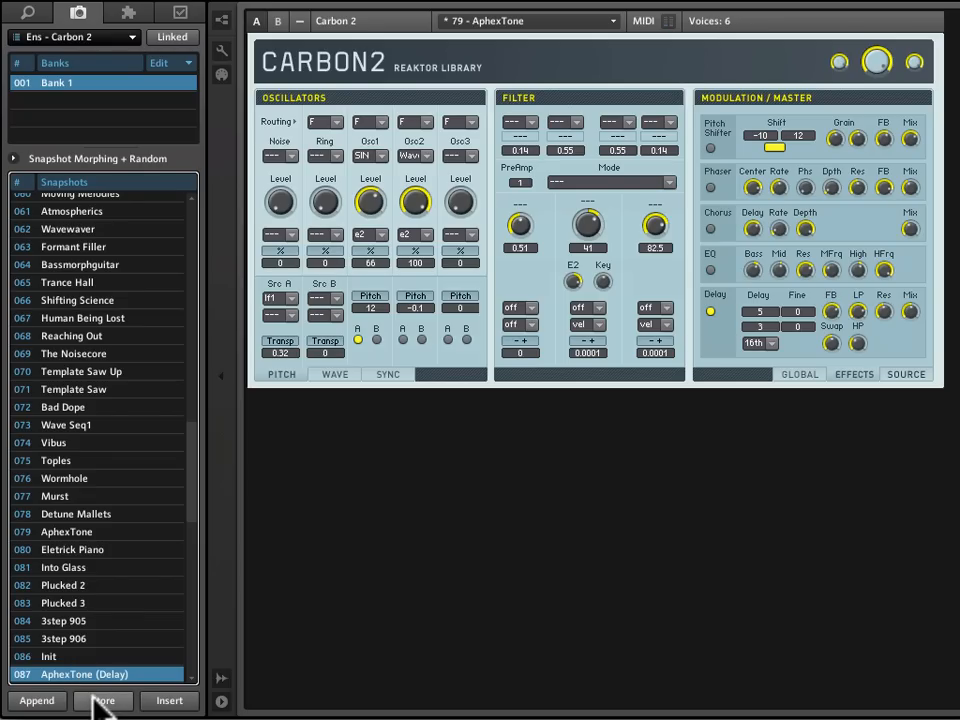
click(103, 700)
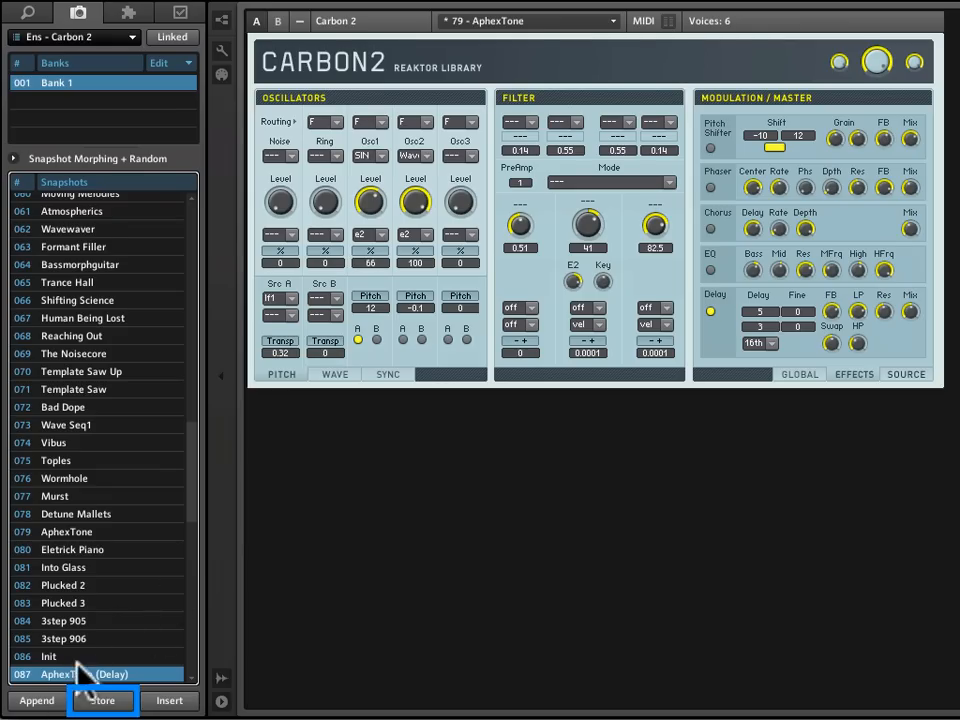
- Insert a copy of the AphexTone (Delay) snapshot directly below it in slot 088, keeping its name
drag(190, 500, 190, 504)
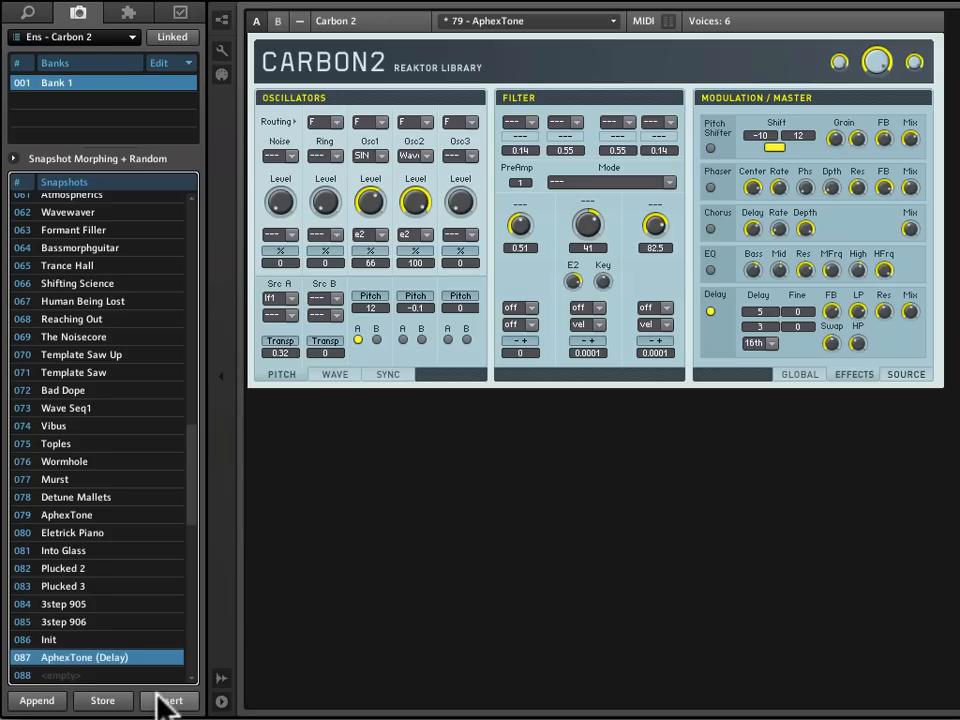
drag(191, 516, 193, 522)
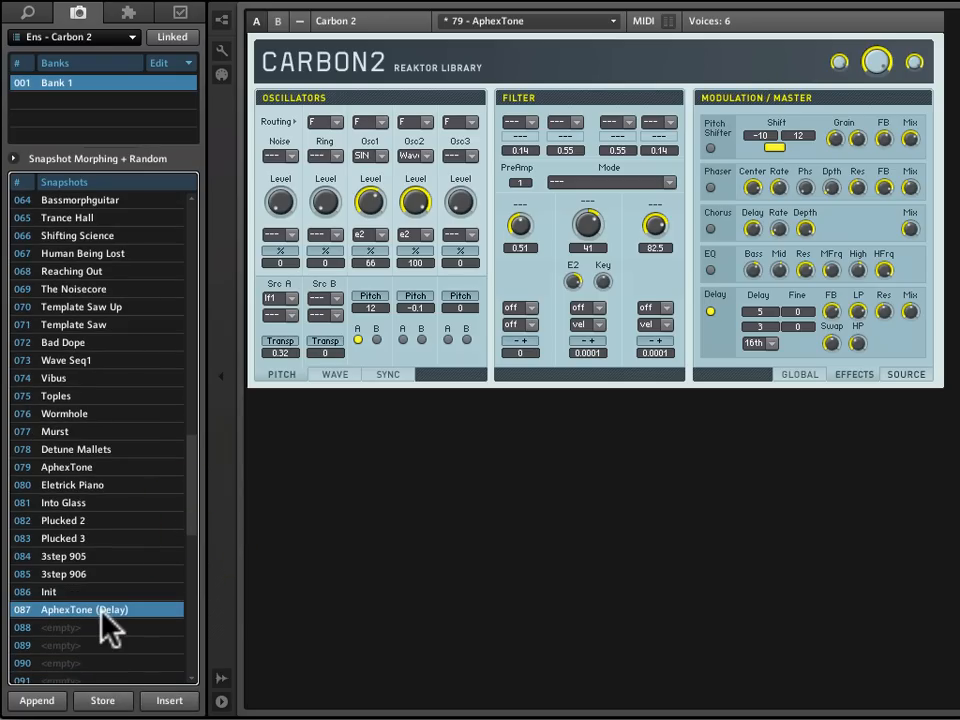
click(154, 697)
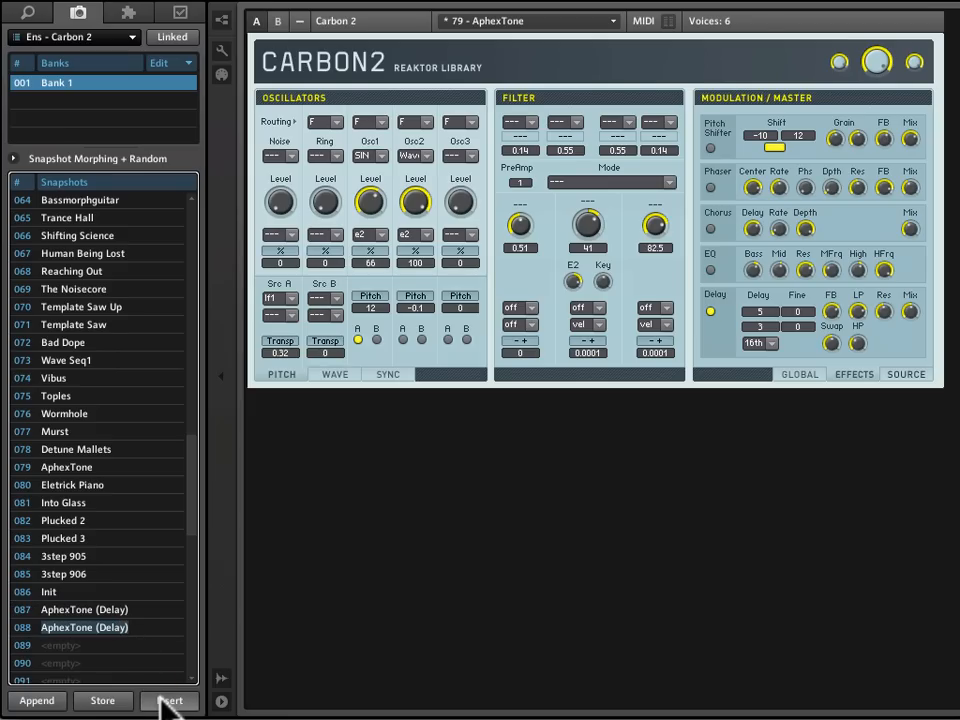
key(Return)
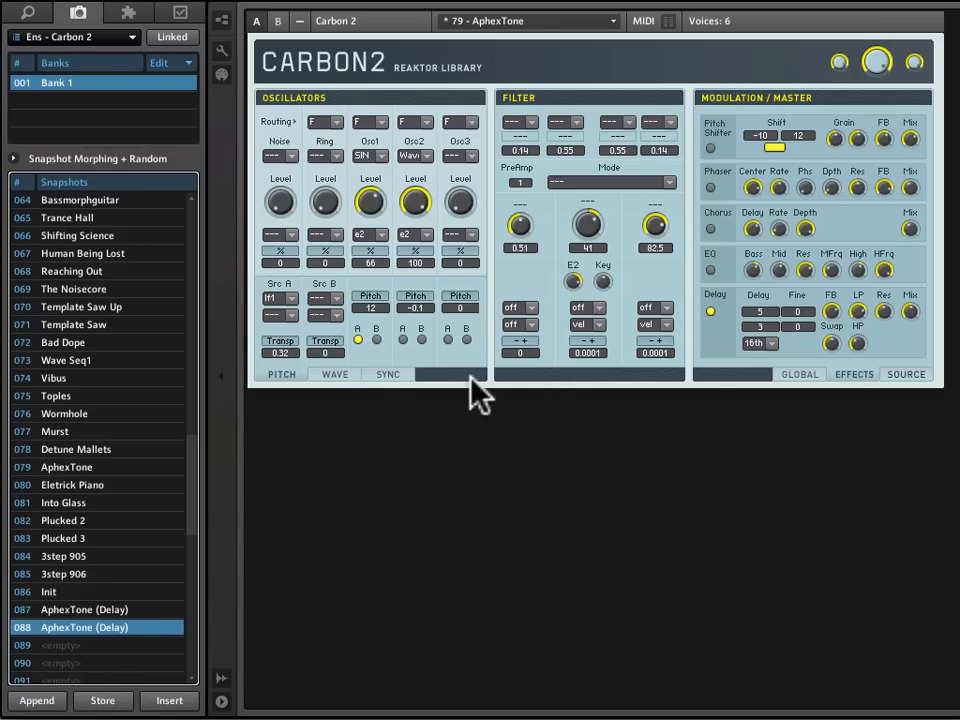
- Enable the phaser and store the sound over snapshot 088, renaming it AphexTone (Delay + Phaser)
click(710, 188)
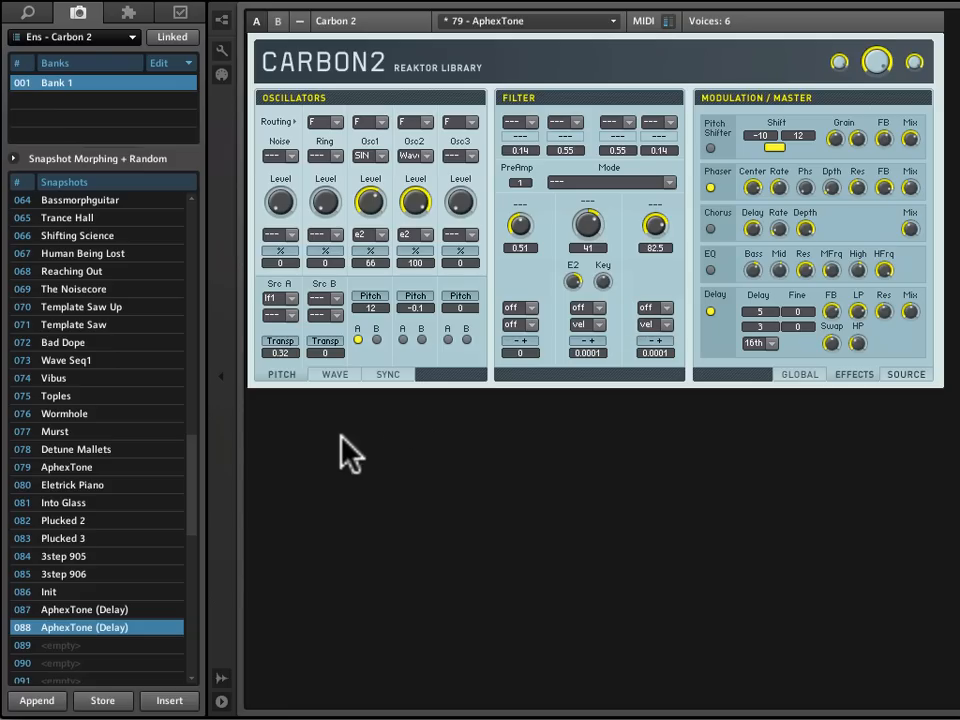
click(108, 702)
click(104, 699)
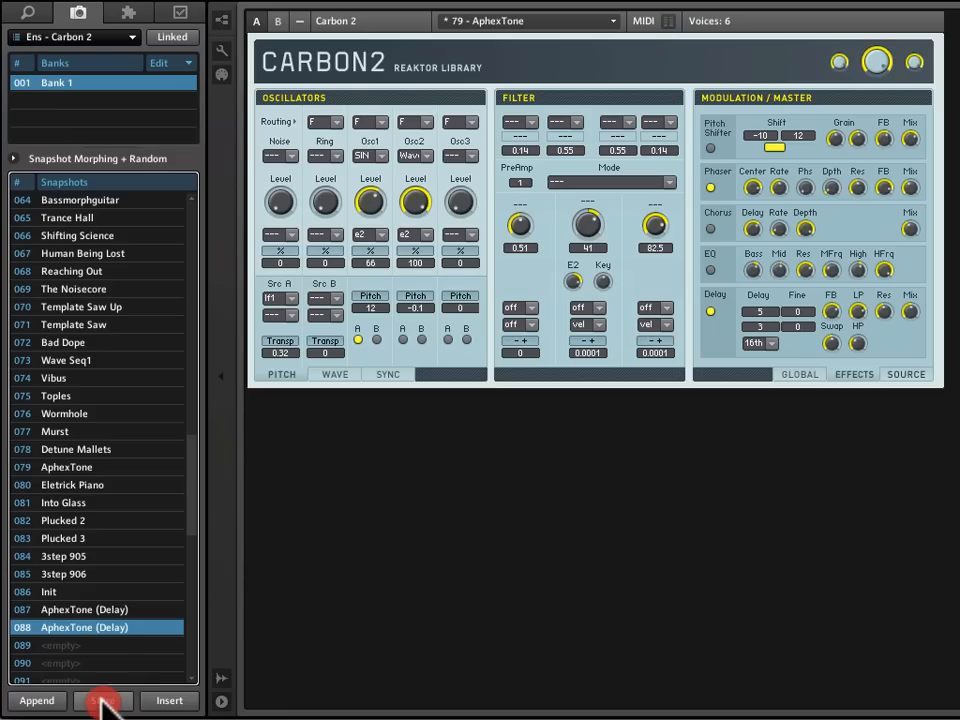
click(104, 700)
click(121, 627)
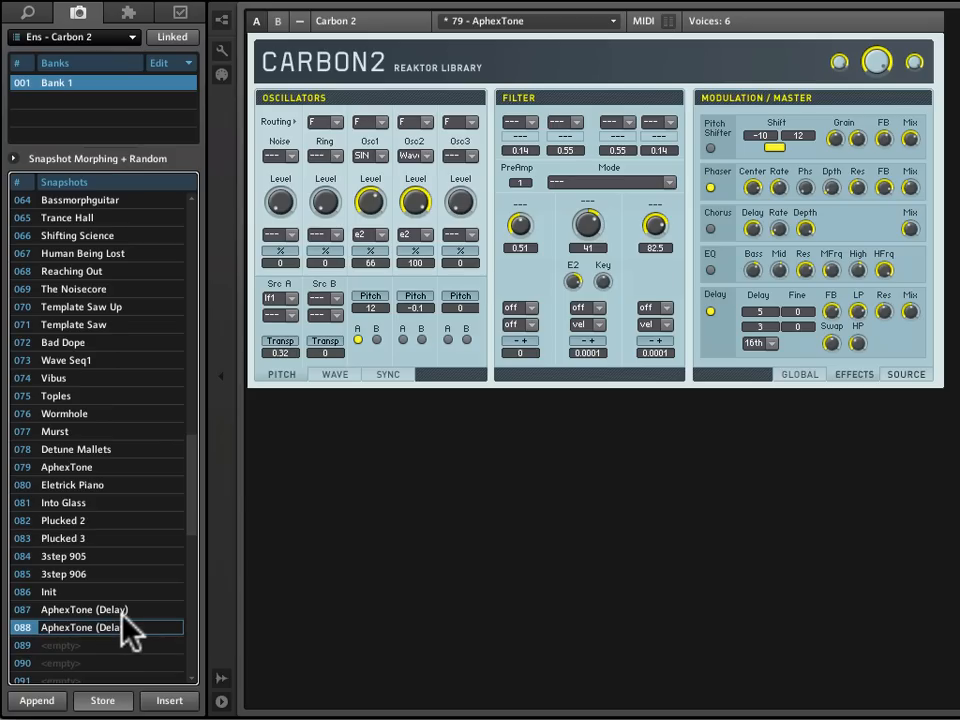
text(+ Phaser)
click(124, 698)
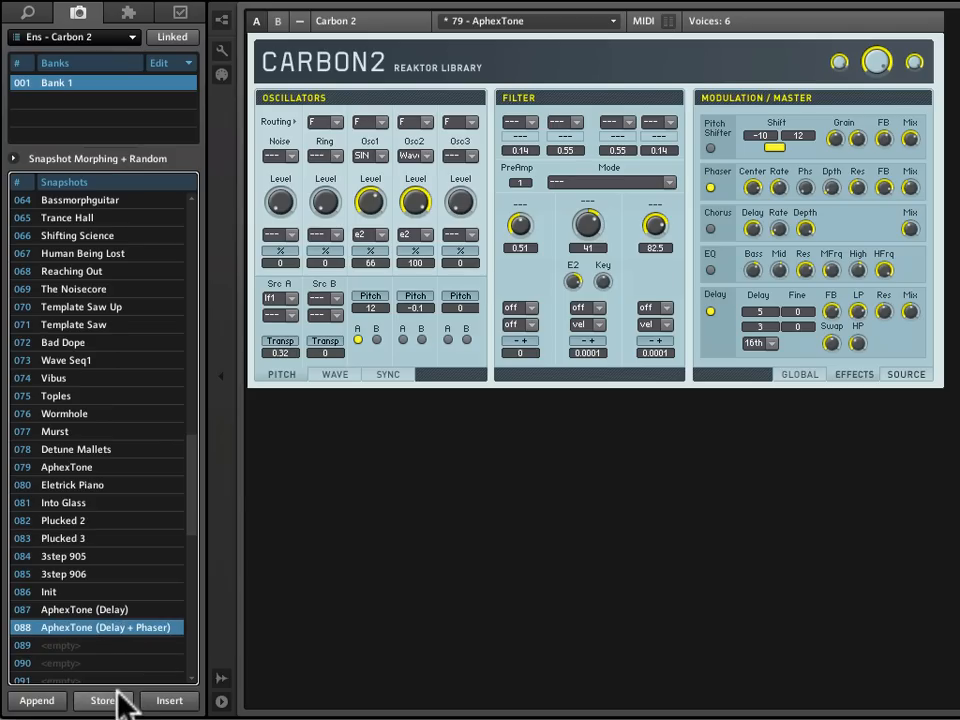
- Alternate between the AphexTone (Delay) and AphexTone (Delay + Phaser) snapshots to compare their effect settings
click(120, 612)
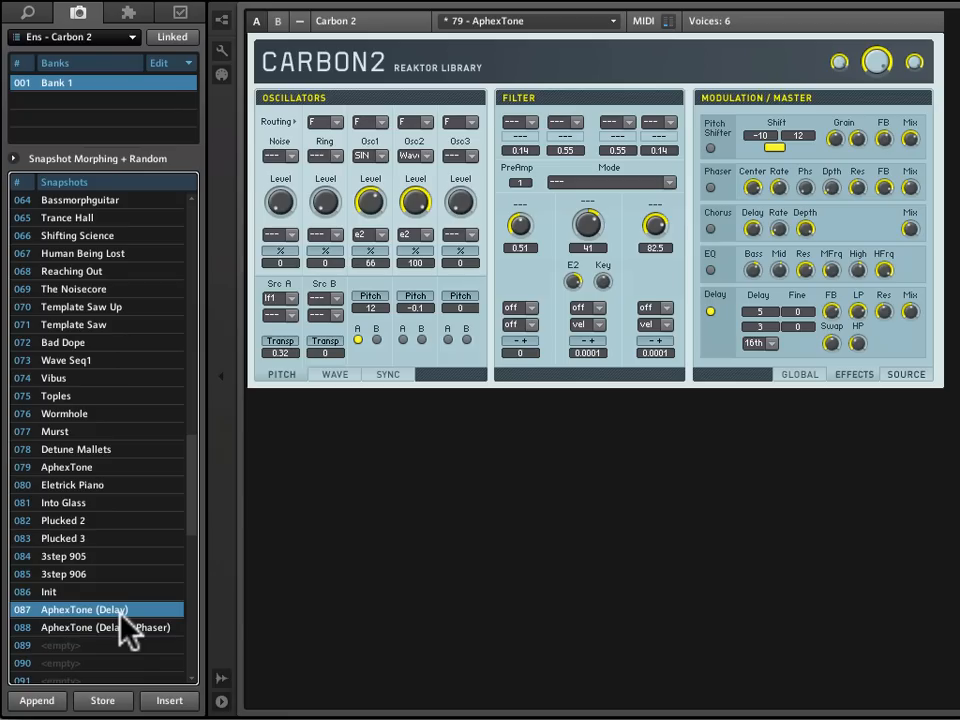
click(126, 628)
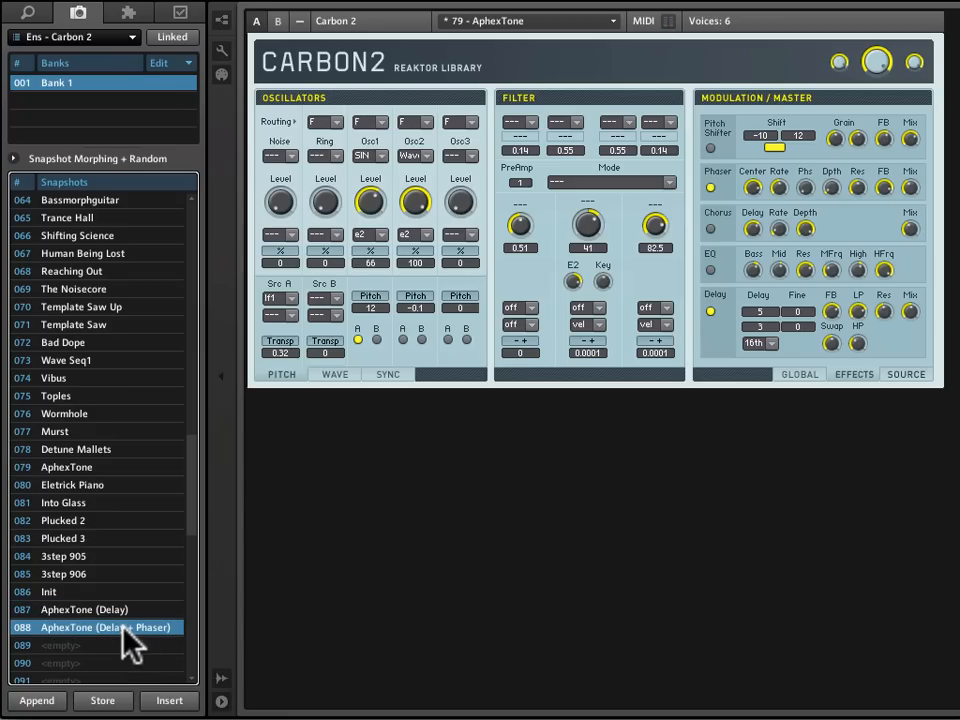
click(120, 611)
click(120, 628)
- Save the ensemble on the Desktop under the new name Carbon 2 (BK)
click(2, 1)
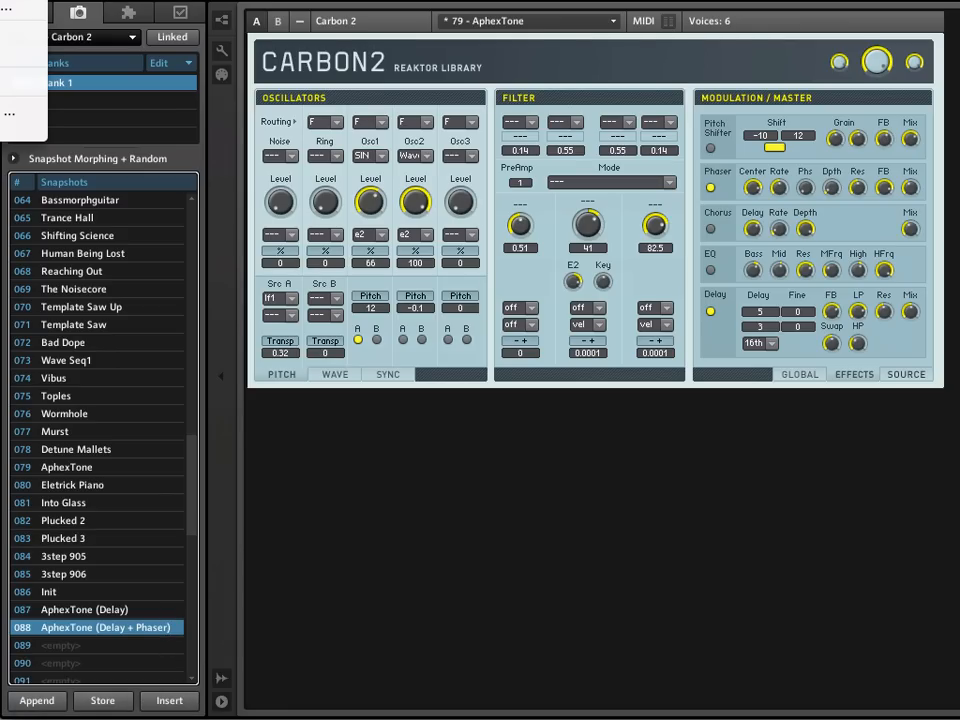
click(4, 9)
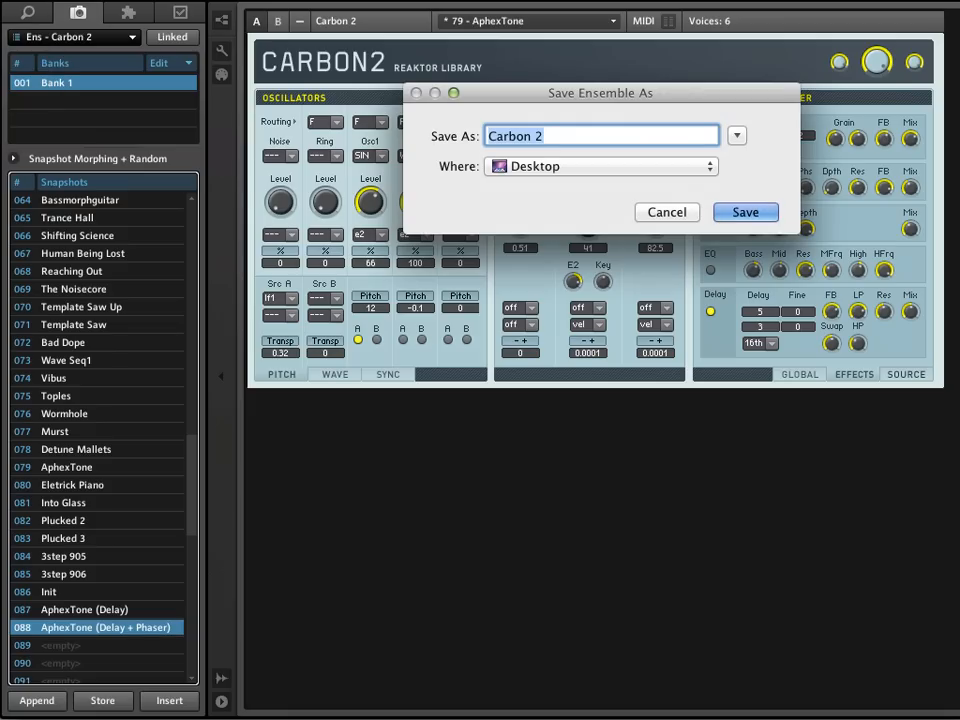
click(643, 136)
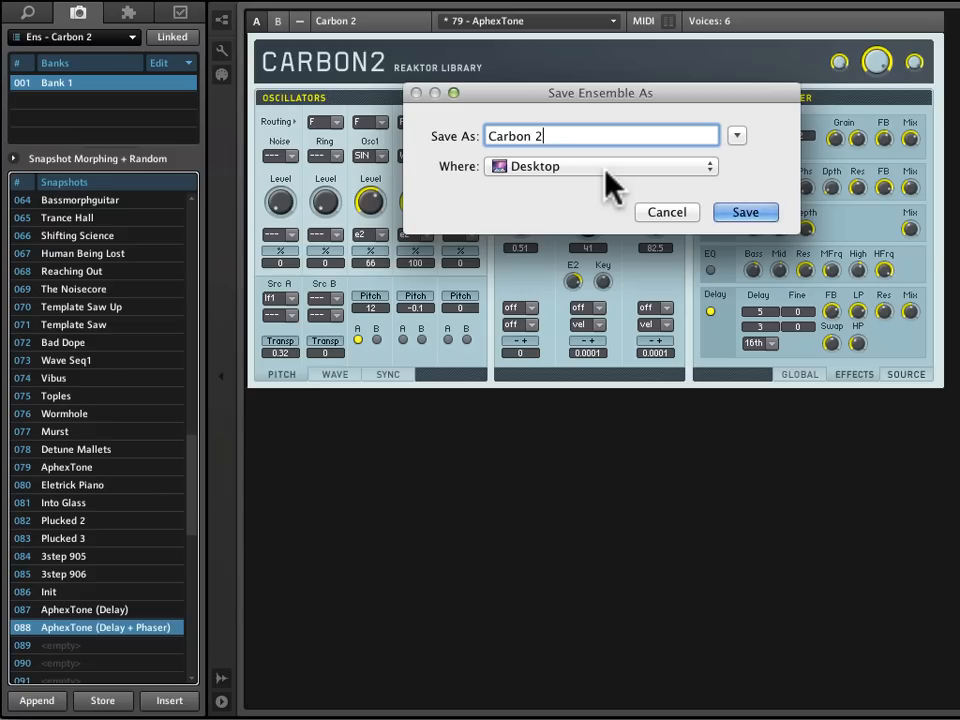
text(()
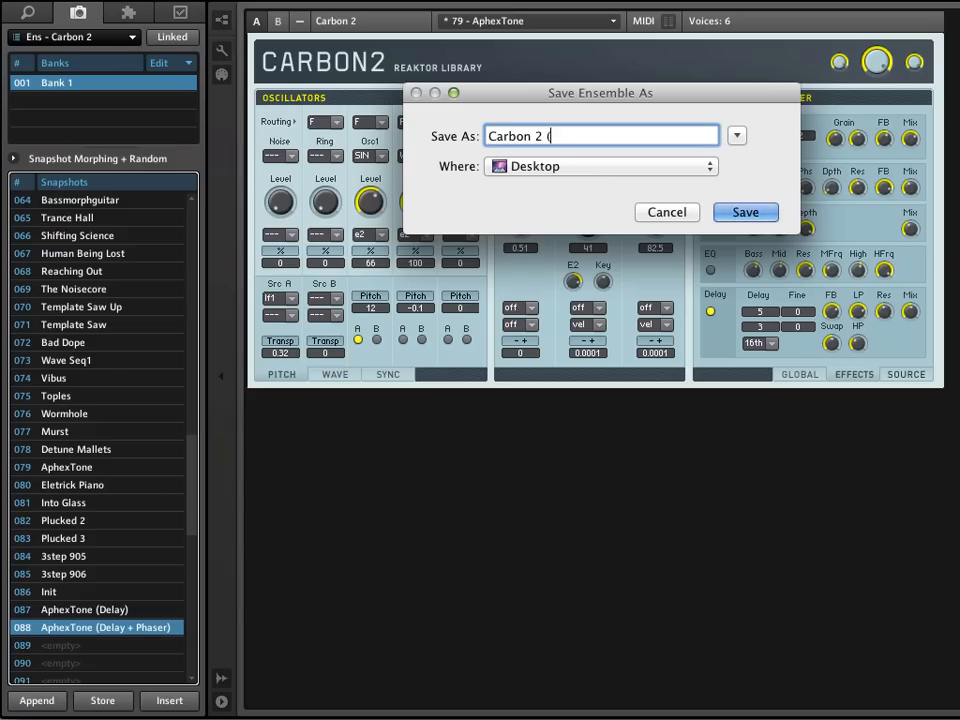
text(BK))
key(Return)
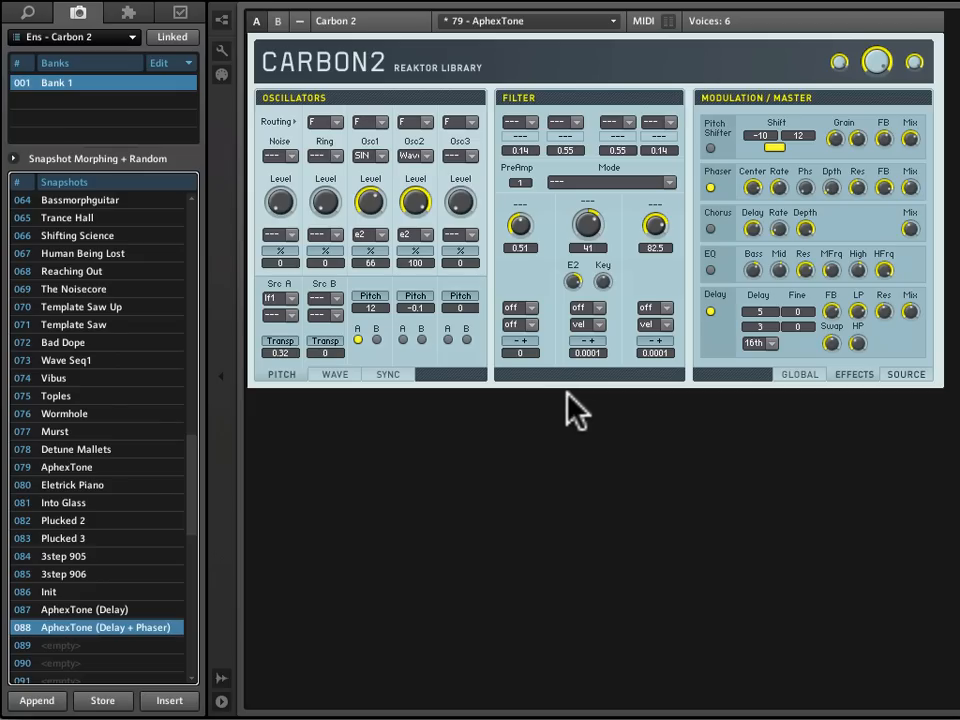
- Recall snapshots 087 and 088 again to check them, finishing on AphexTone (Delay)
click(66, 611)
click(72, 628)
click(75, 610)
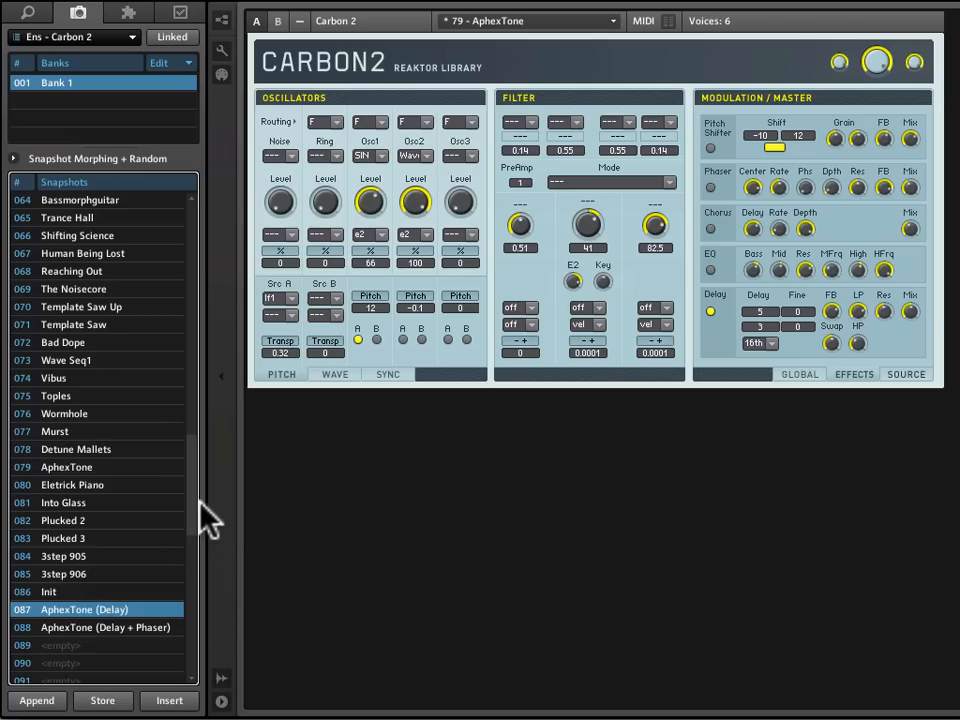
- Look over the snapshot list and the bank editing commands without applying any of them
scroll(165, 540, down, 2)
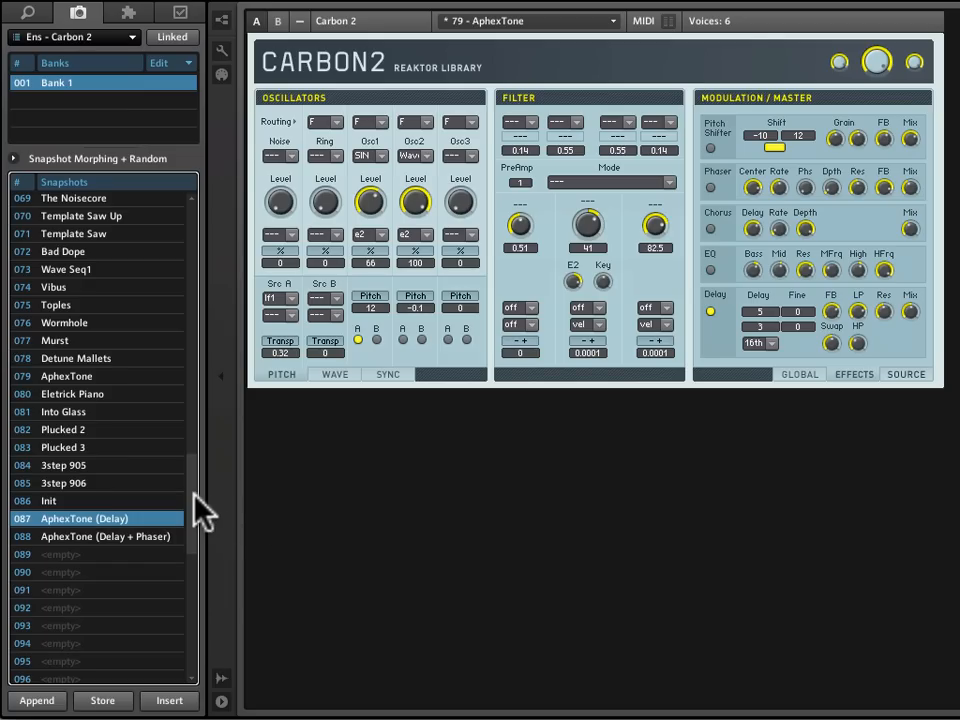
scroll(192, 490, up, 2)
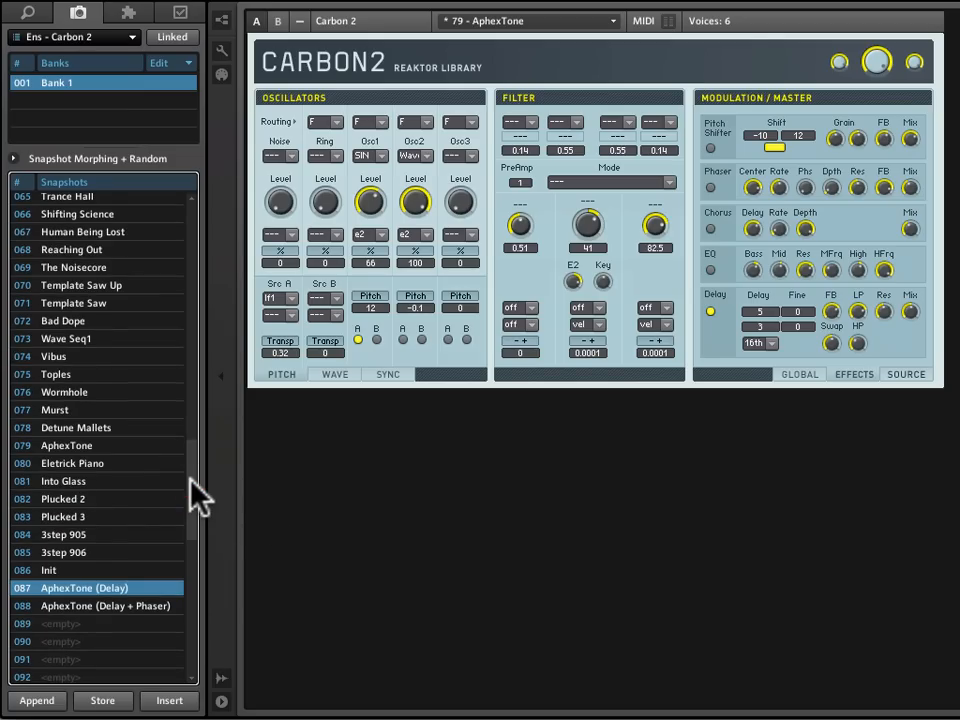
mouse_move(190, 480)
mouse_down()
mouse_move(180, 360)
mouse_move(177, 490)
mouse_up()
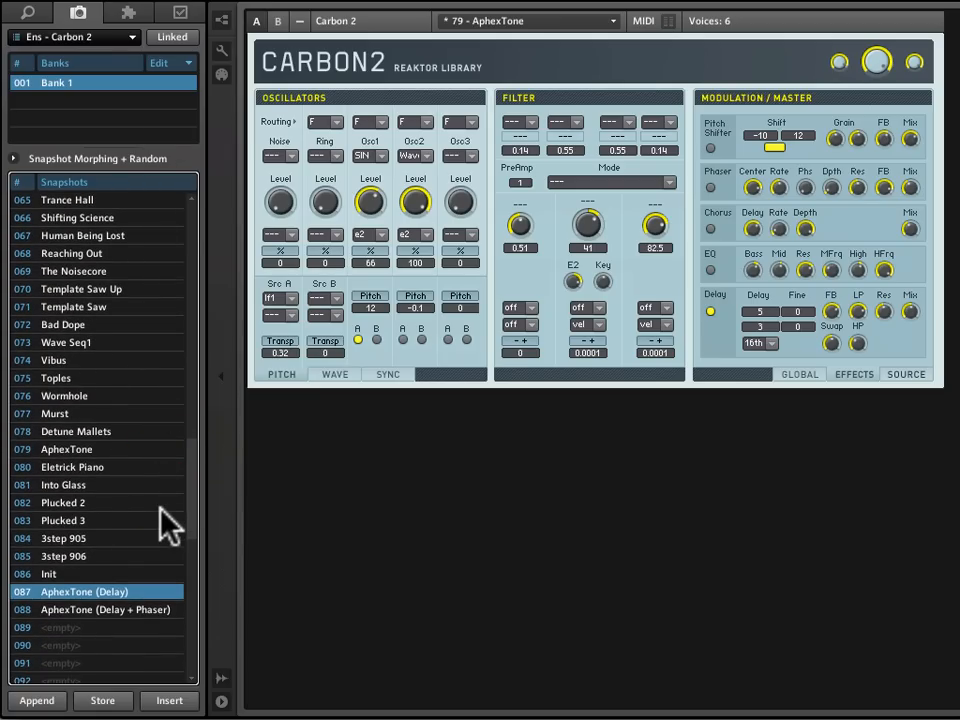
click(190, 63)
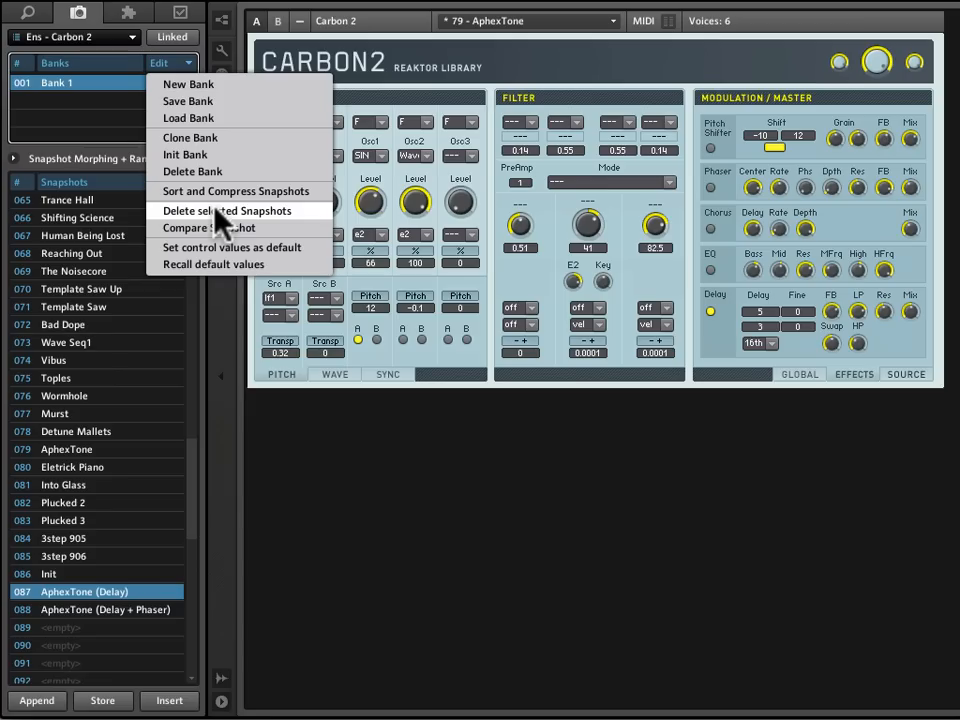
click(377, 568)
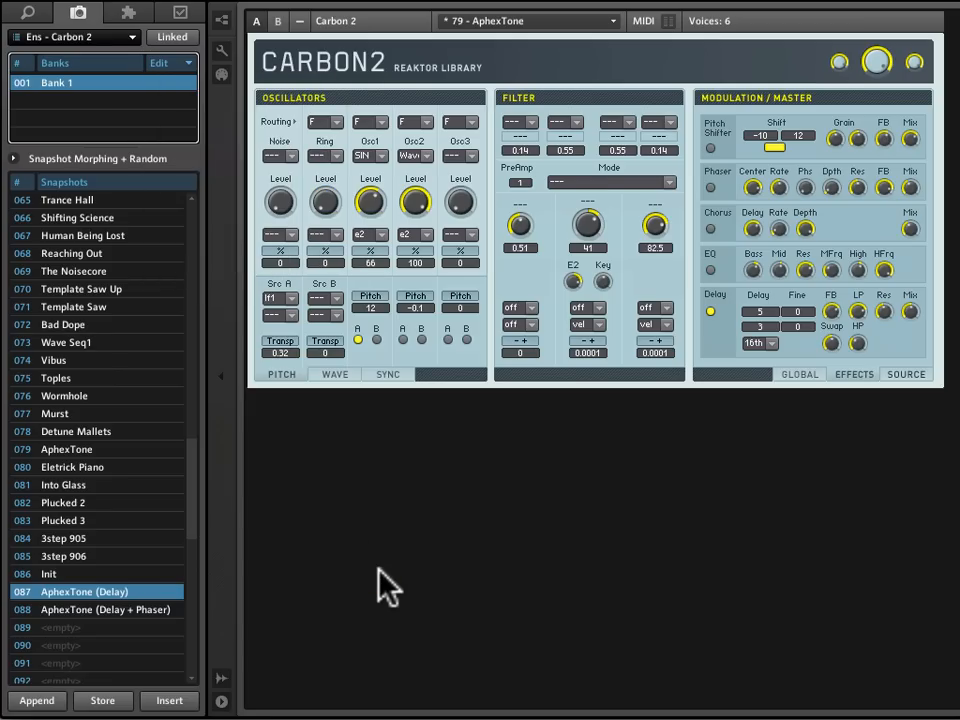